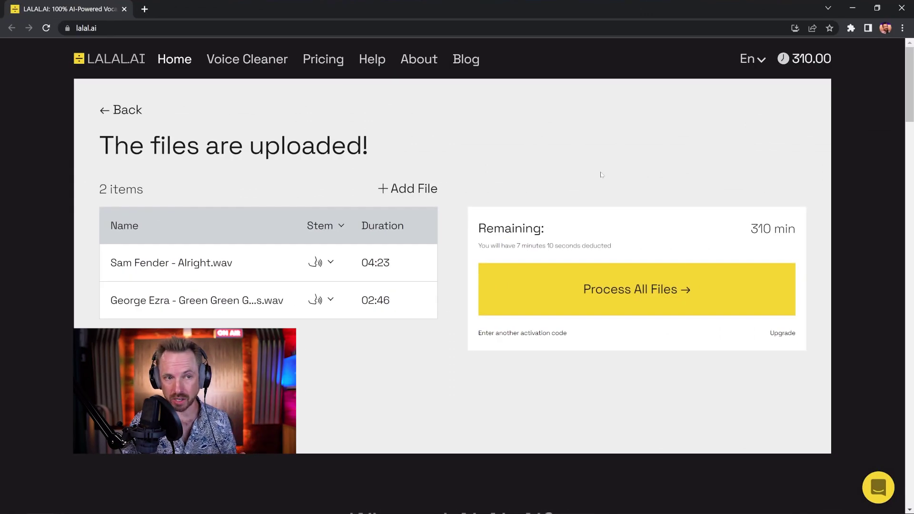
# Step: Review the Sam Fender song's stem options and keep Vocal and Instrumental selected
pyautogui.click(321, 267)
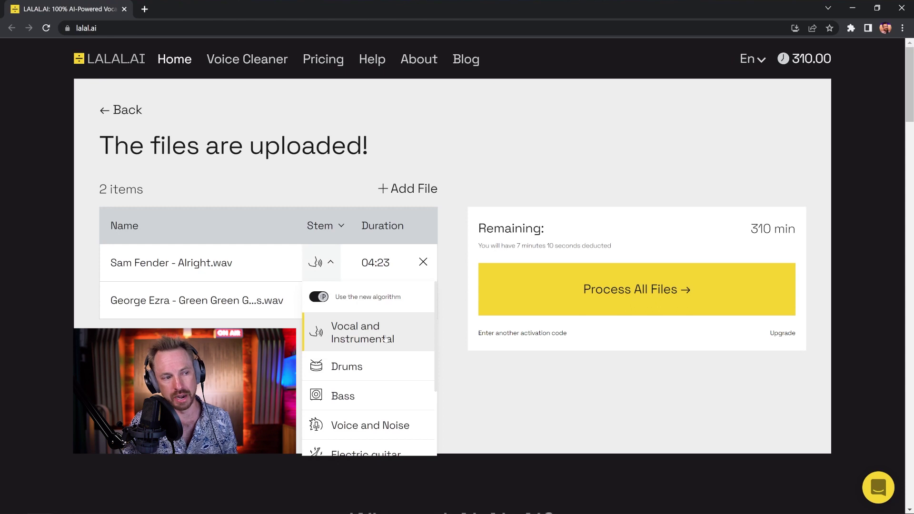
pyautogui.scroll(-1, 388, 351)
pyautogui.scroll(-1, 387, 385)
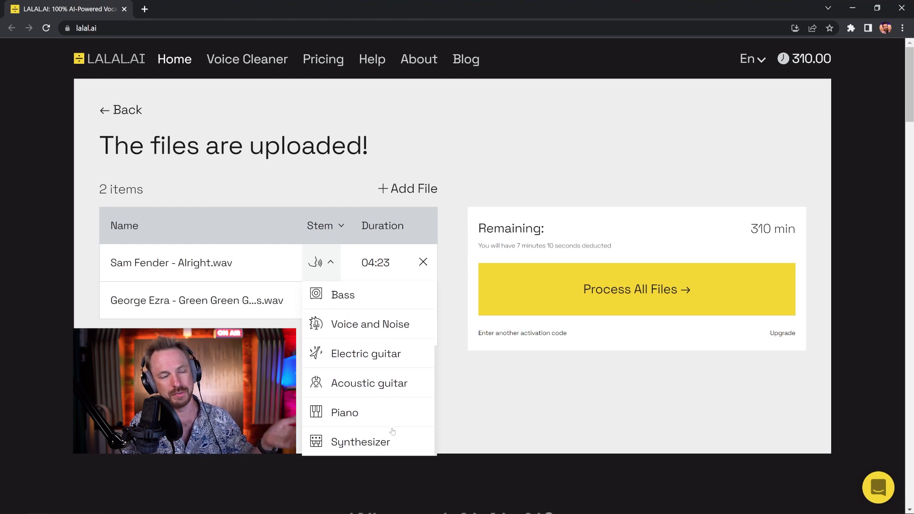
pyautogui.click(484, 386)
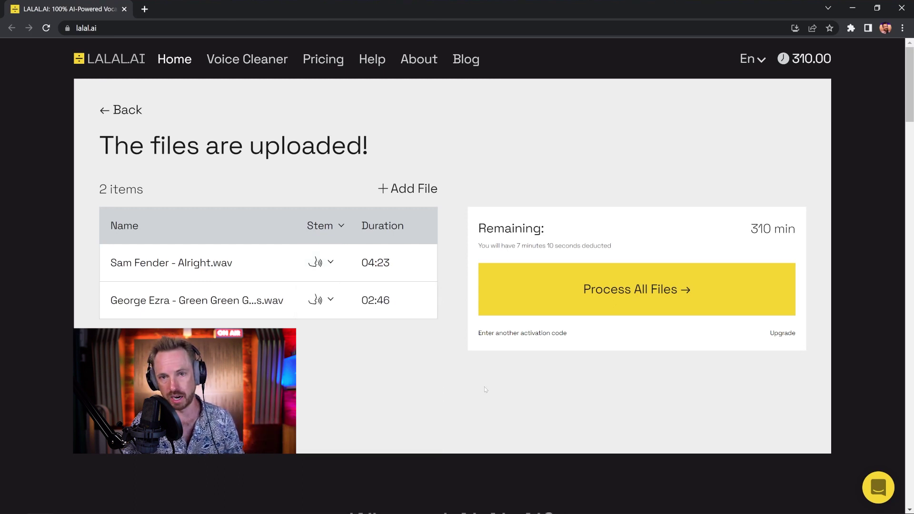
# Step: Process both songs, then download the Sam Fender vocal and instrumental stems
pyautogui.click(640, 289)
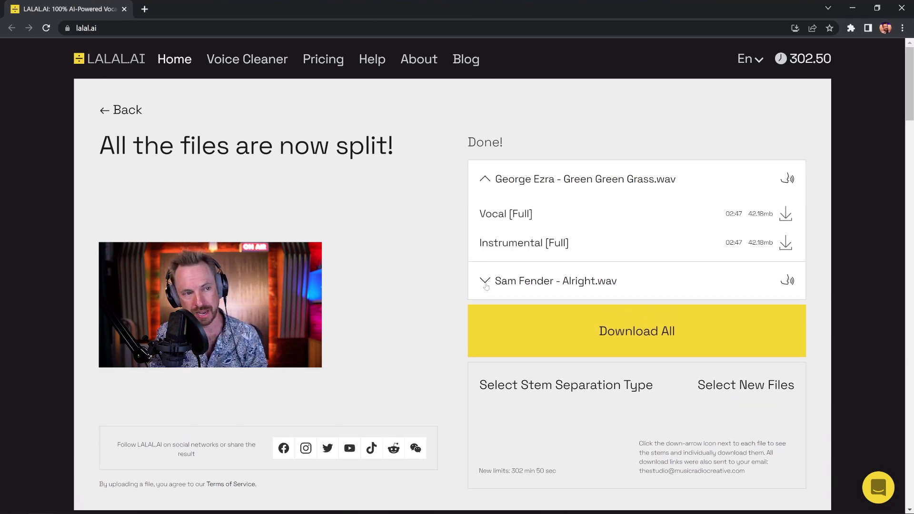
pyautogui.click(486, 285)
pyautogui.click(618, 404)
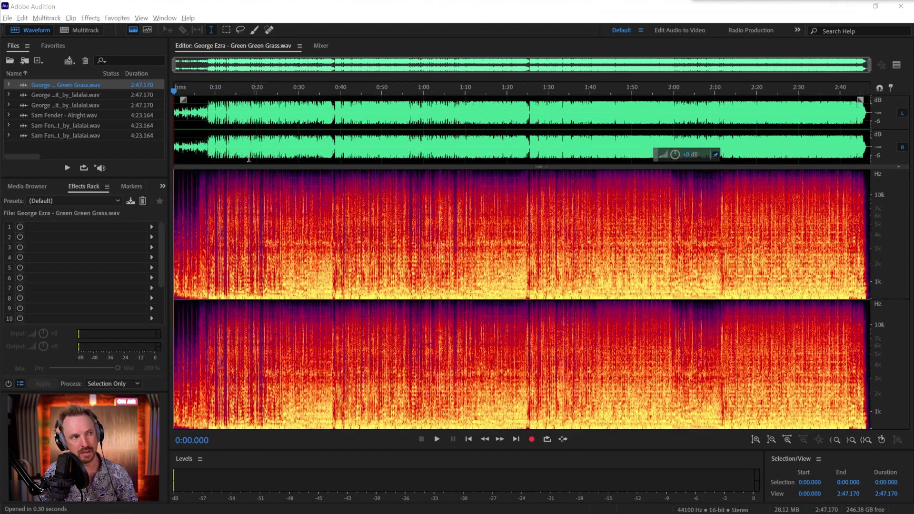
# Step: Play the Green Green Grass original from about 0:08, then its no-vocals stem from 0:08
pyautogui.click(208, 88)
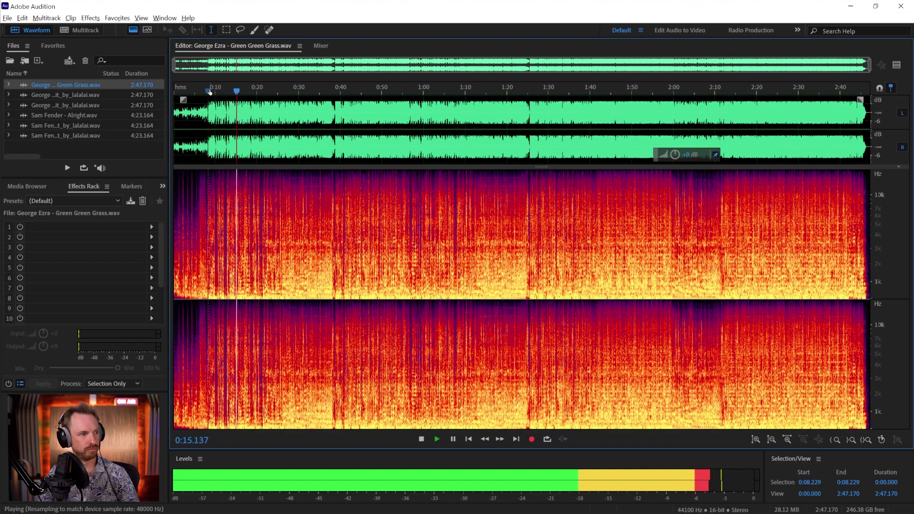
pyautogui.press('space')
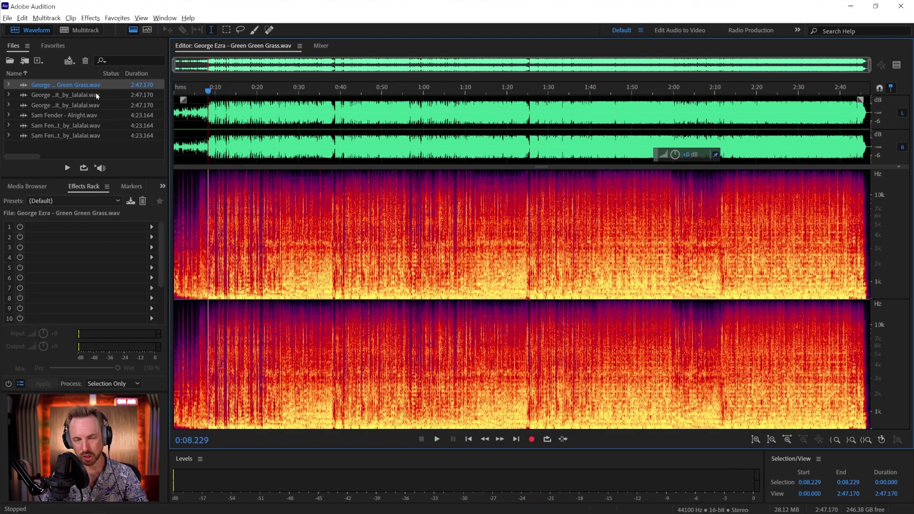
pyautogui.doubleClick(96, 94)
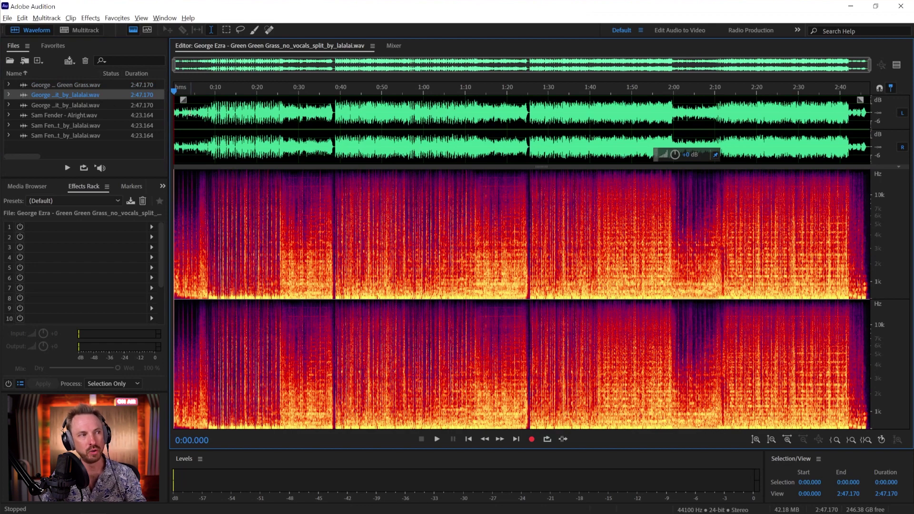
pyautogui.click(208, 88)
pyautogui.press('space')
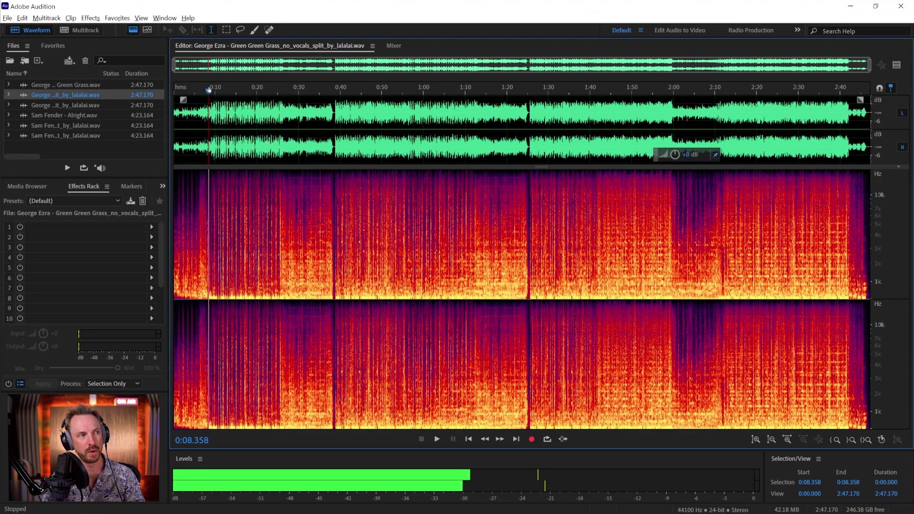
pyautogui.press('space')
pyautogui.press('space')
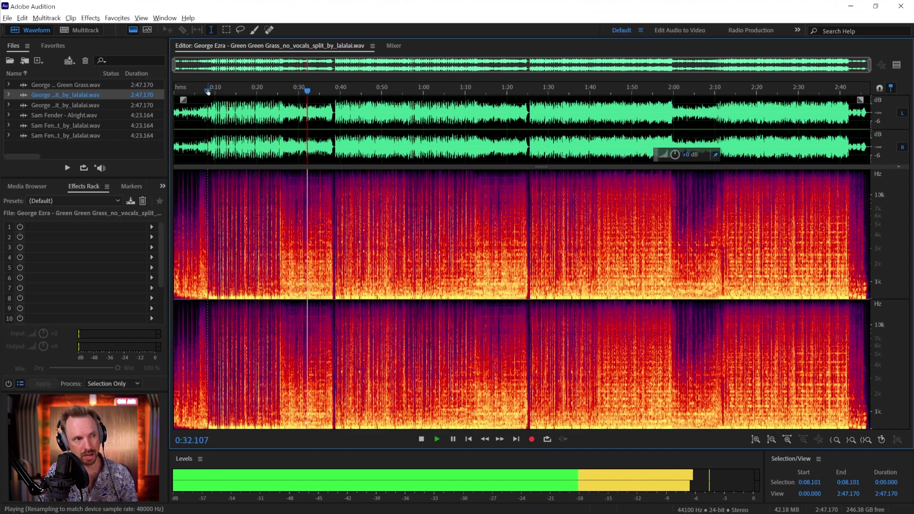
# Step: Play the George Ezra vocals stem from about 0:38, then stop
pyautogui.doubleClick(84, 104)
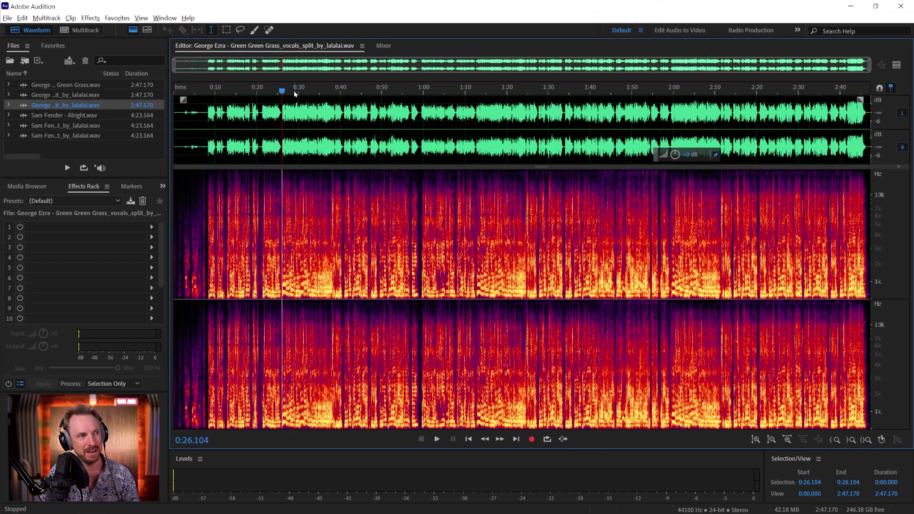
pyautogui.click(336, 93)
pyautogui.press('space')
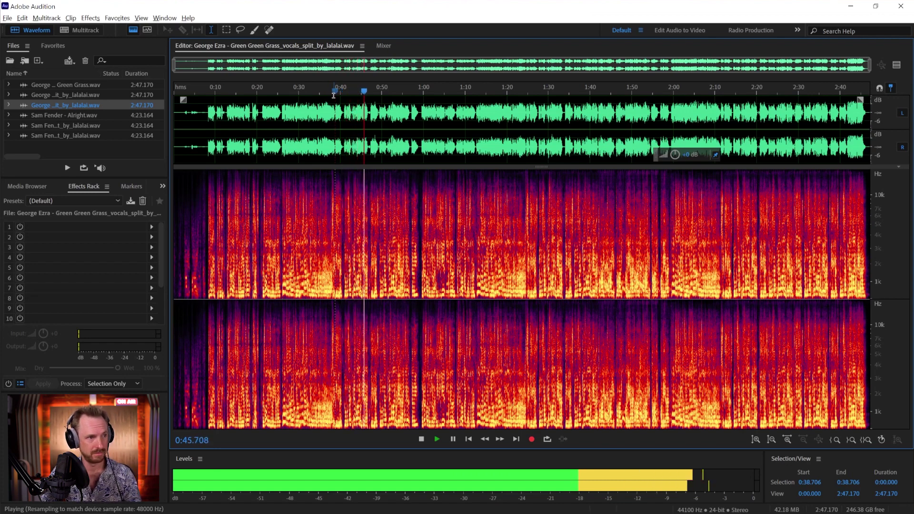
pyautogui.press('space')
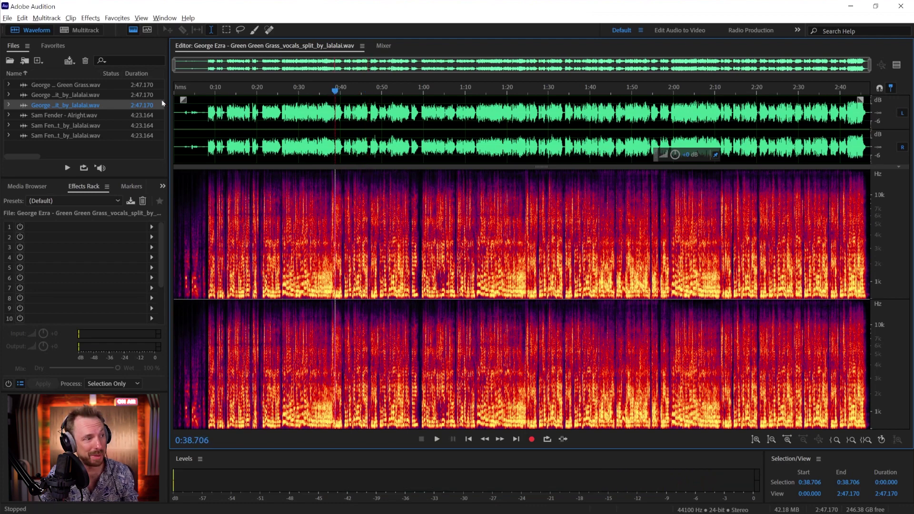
# Step: Play the original Sam Fender - Alright.wav at 0:18, the opening, and about 1:08
pyautogui.doubleClick(98, 113)
pyautogui.press('space')
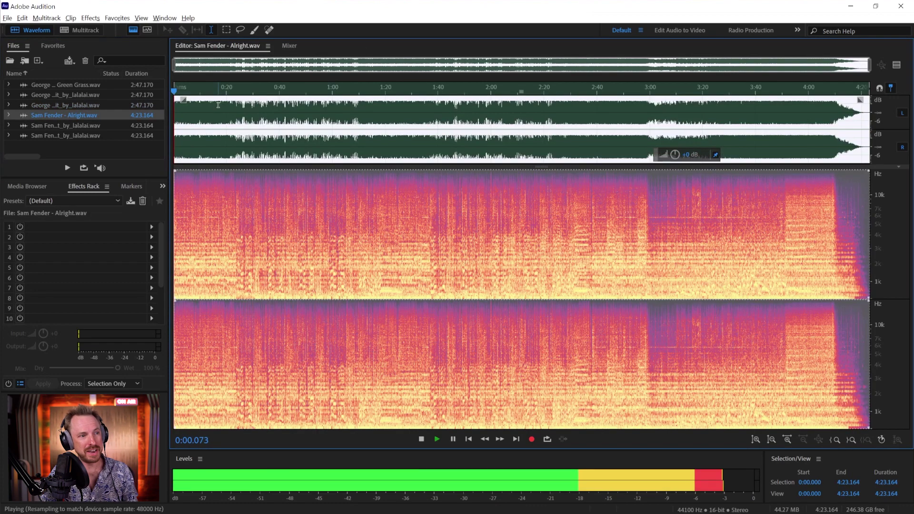
pyautogui.click(220, 120)
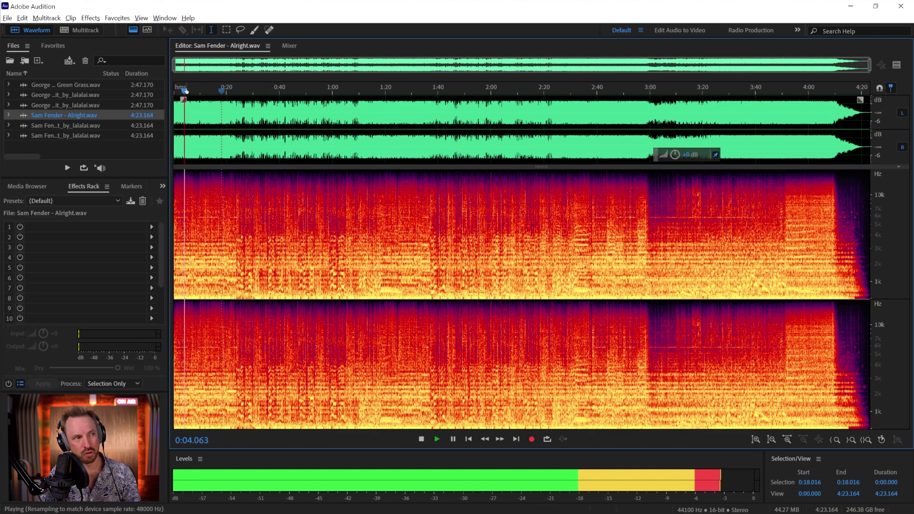
pyautogui.moveTo(186, 90); pyautogui.dragTo(229, 90)
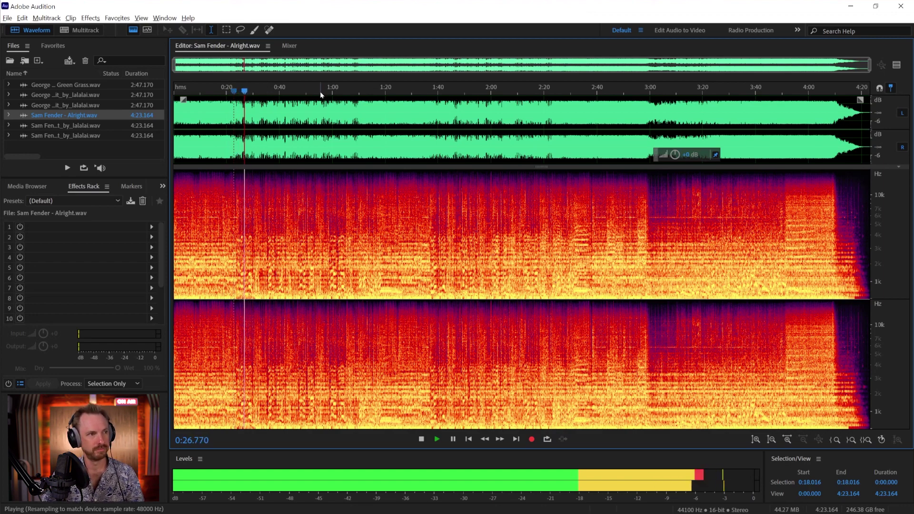
pyautogui.click(355, 90)
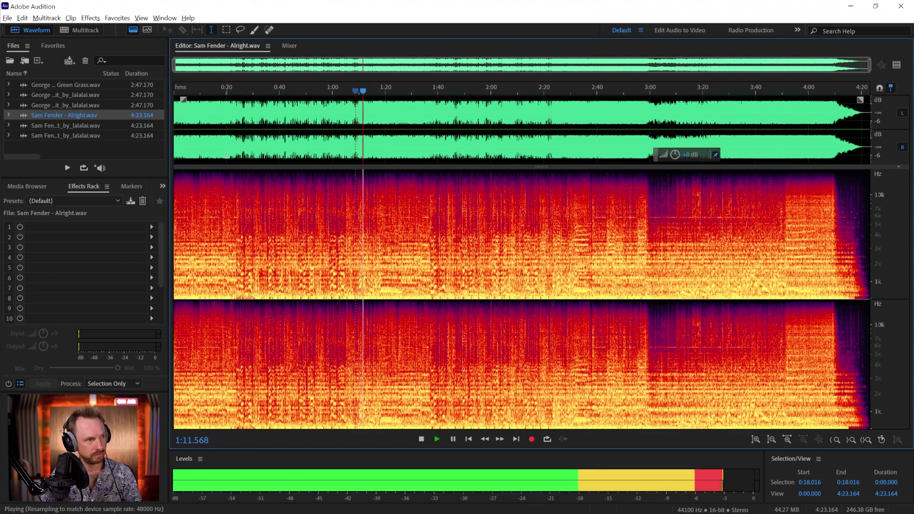
# Step: Play the Alright no-vocals stem from about 1:19, then from about 0:31, and stop
pyautogui.doubleClick(93, 126)
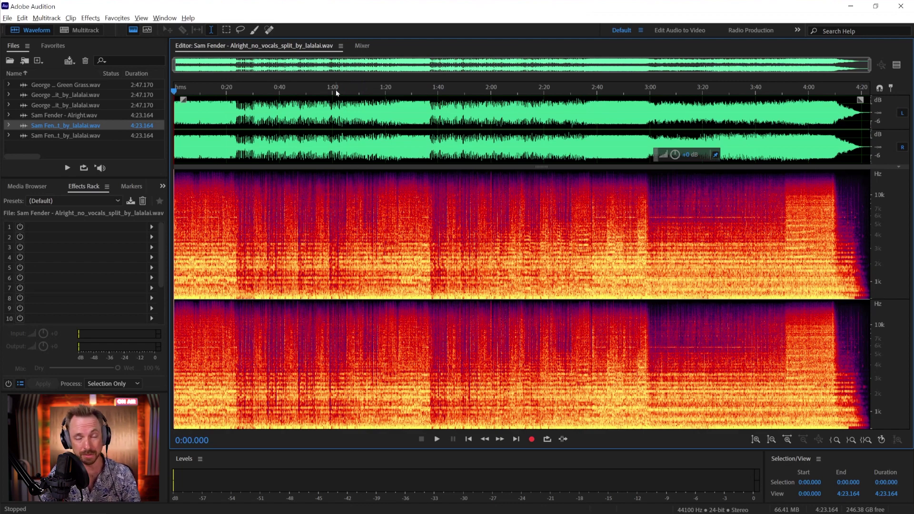
pyautogui.moveTo(326, 91); pyautogui.dragTo(384, 92)
pyautogui.press('space')
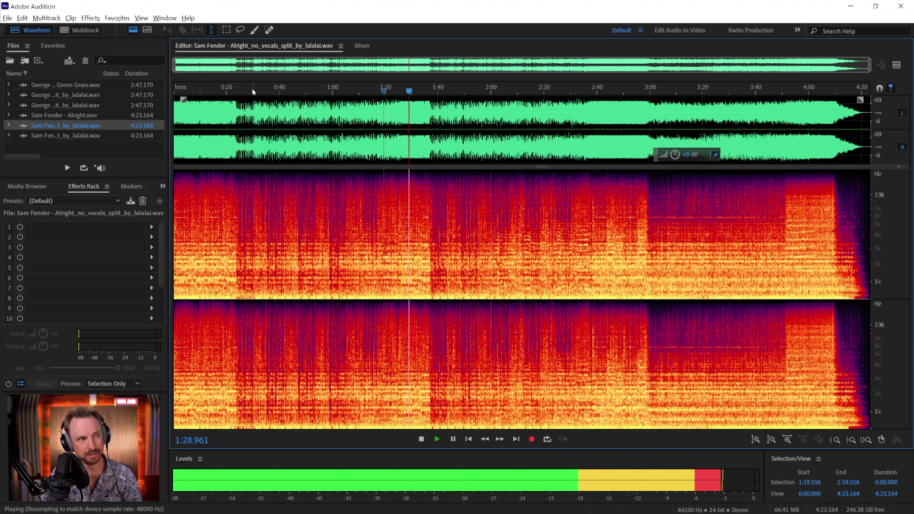
pyautogui.click(253, 88)
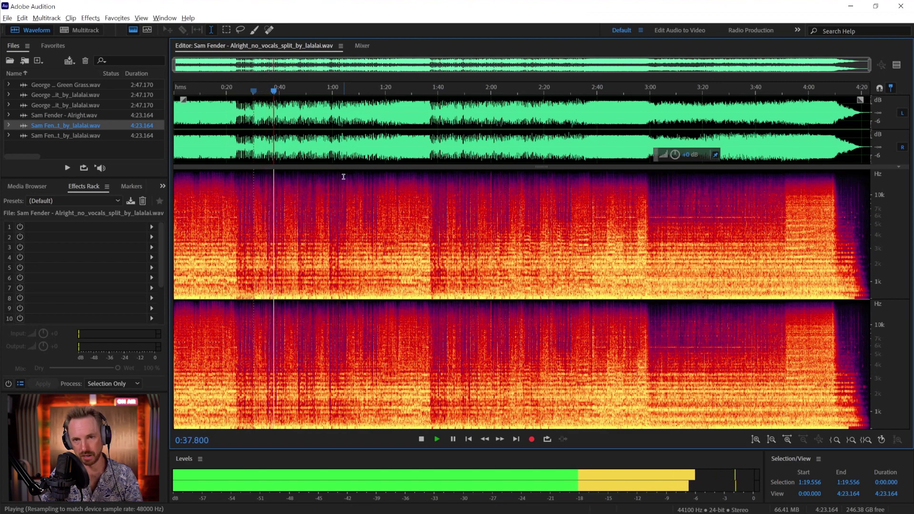
pyautogui.press('space')
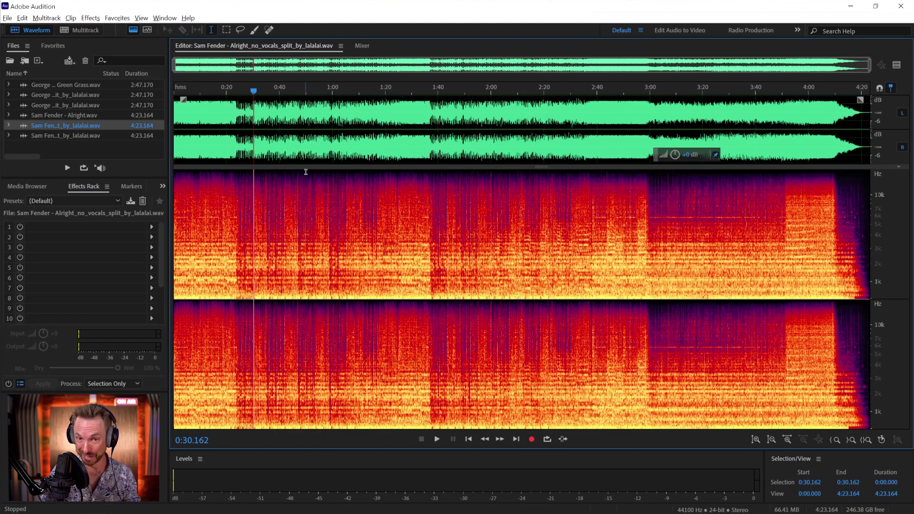
# Step: Play Alright_vocals_split_by_lalalai.wav from about 0:22, then at 1:37 and 1:08
pyautogui.doubleClick(68, 135)
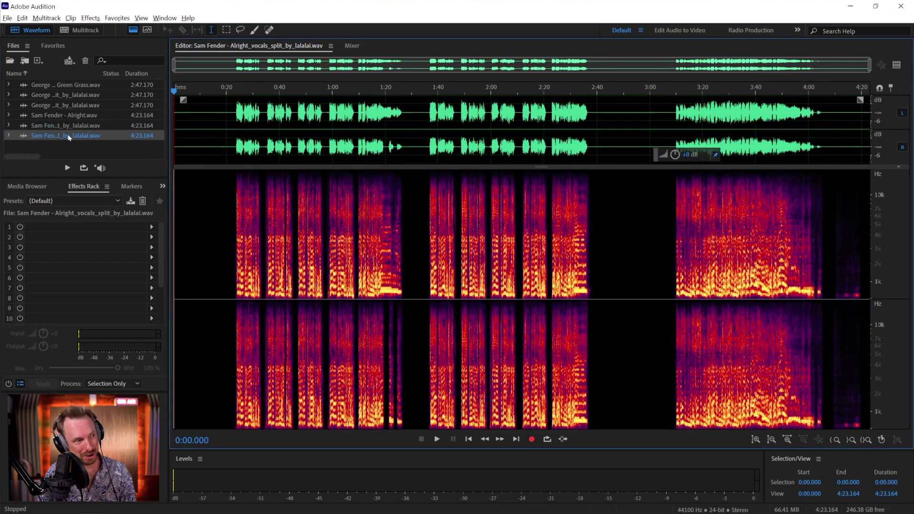
pyautogui.click(233, 86)
pyautogui.press('space')
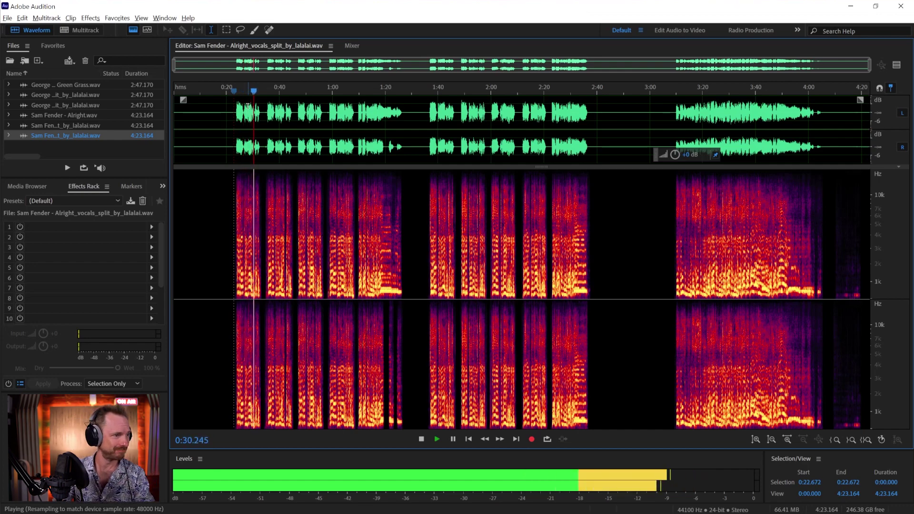
pyautogui.click(429, 85)
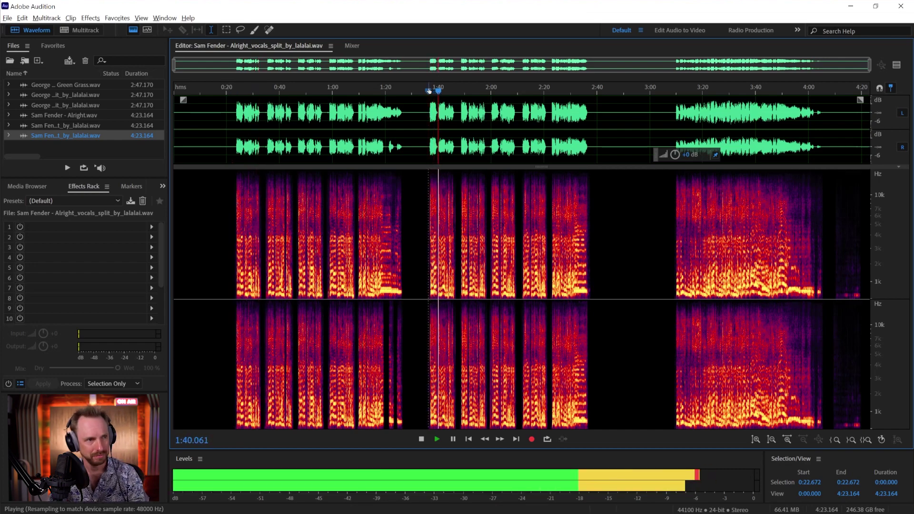
pyautogui.click(357, 90)
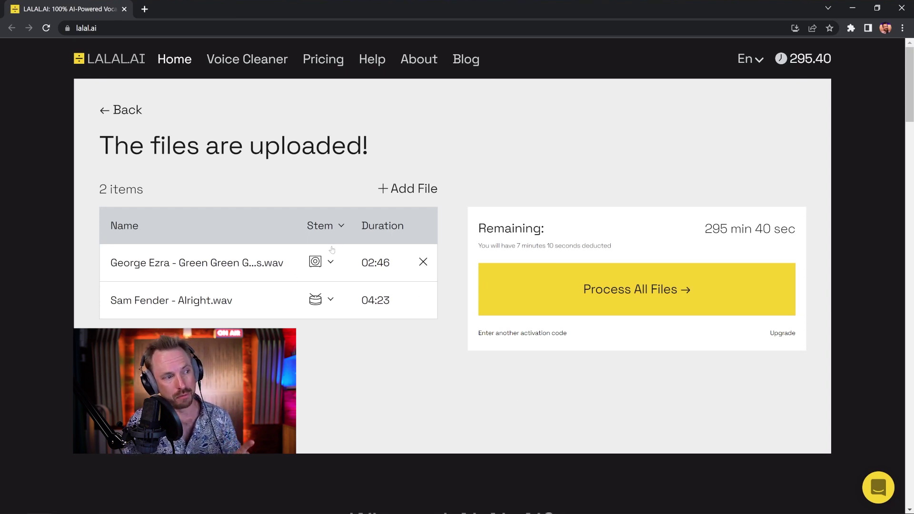
# Step: Set the George Ezra stem to Bass and view the Sam Fender row's Drums option
pyautogui.click(327, 265)
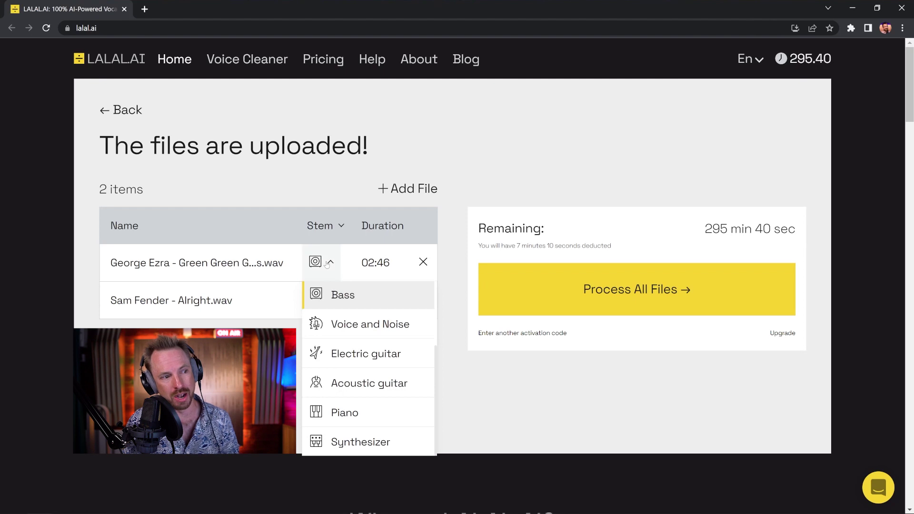
pyautogui.click(324, 303)
pyautogui.click(324, 304)
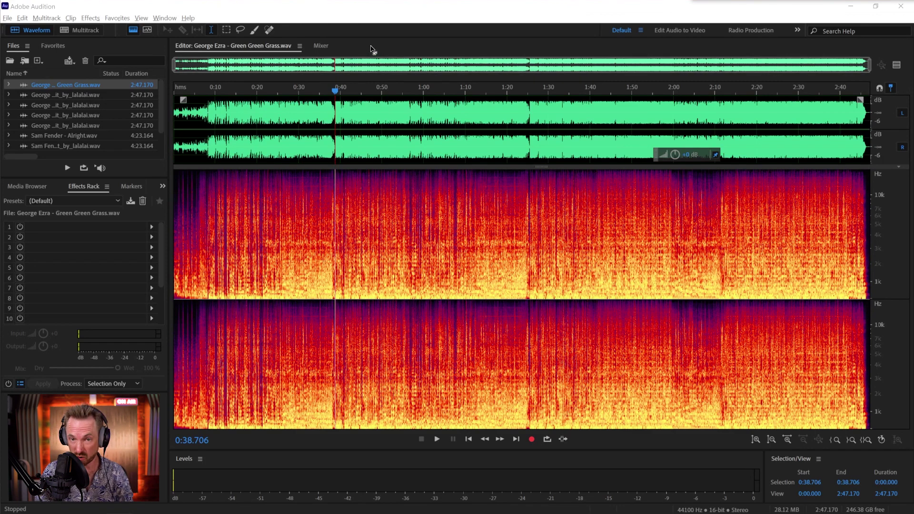
# Step: Play the original Green Green Grass, then its bass-only split
pyautogui.click(352, 20)
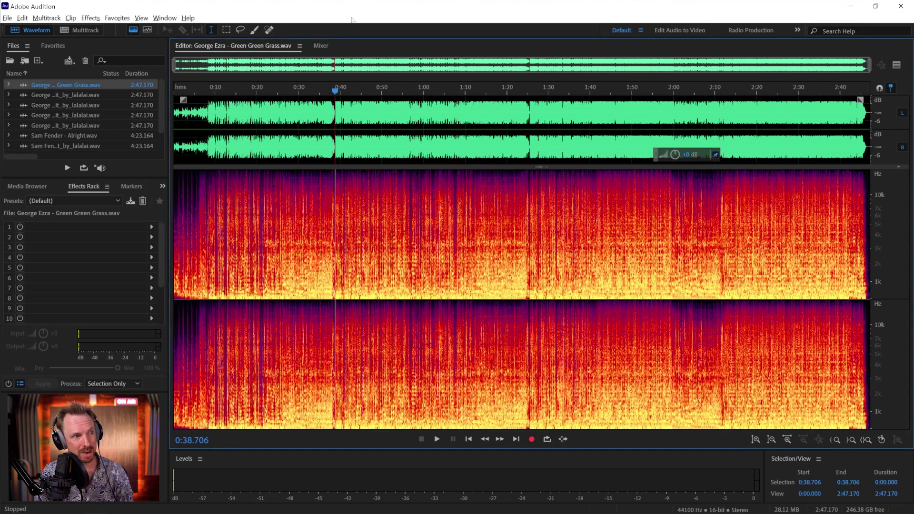
pyautogui.press('space')
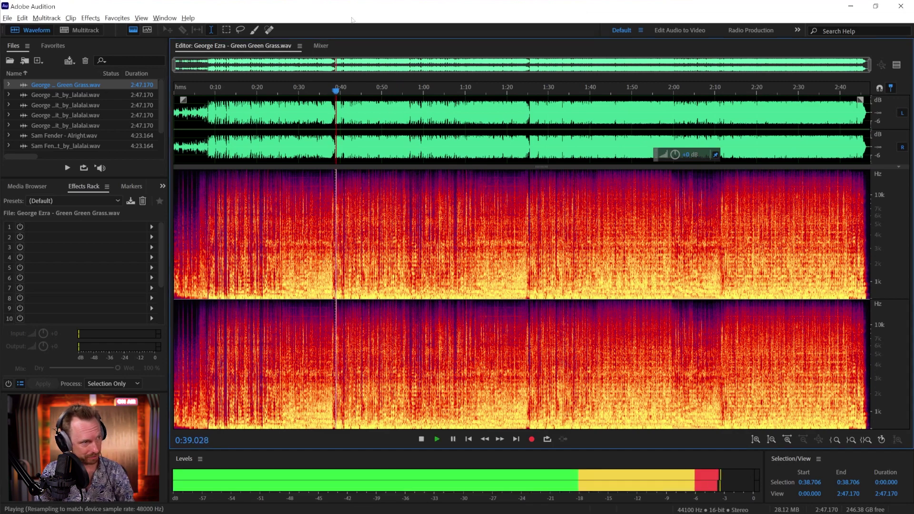
pyautogui.doubleClick(98, 93)
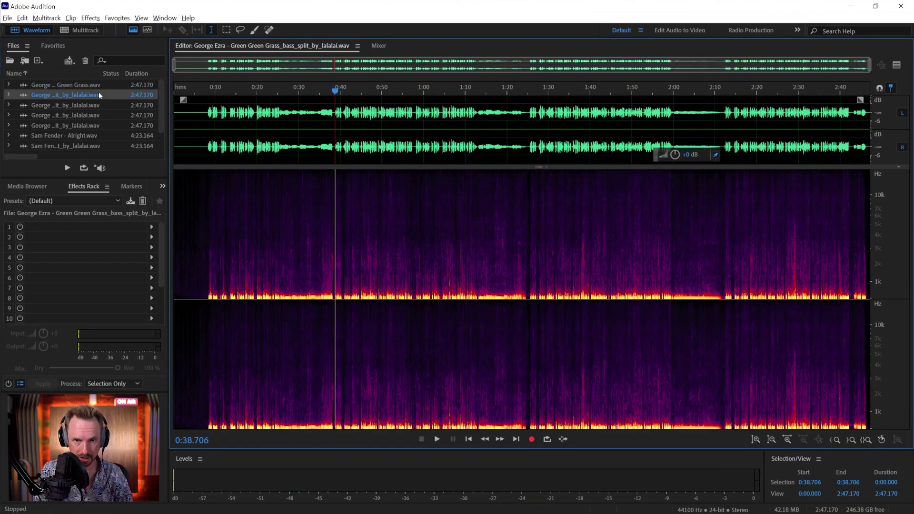
pyautogui.press('space')
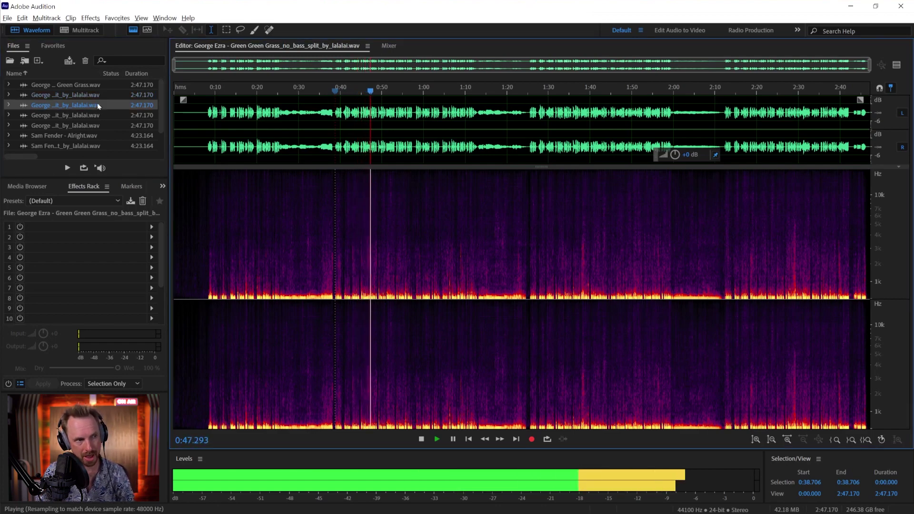
# Step: Play the Green Green Grass no-bass split, then stop playback
pyautogui.doubleClick(99, 105)
pyautogui.press('space')
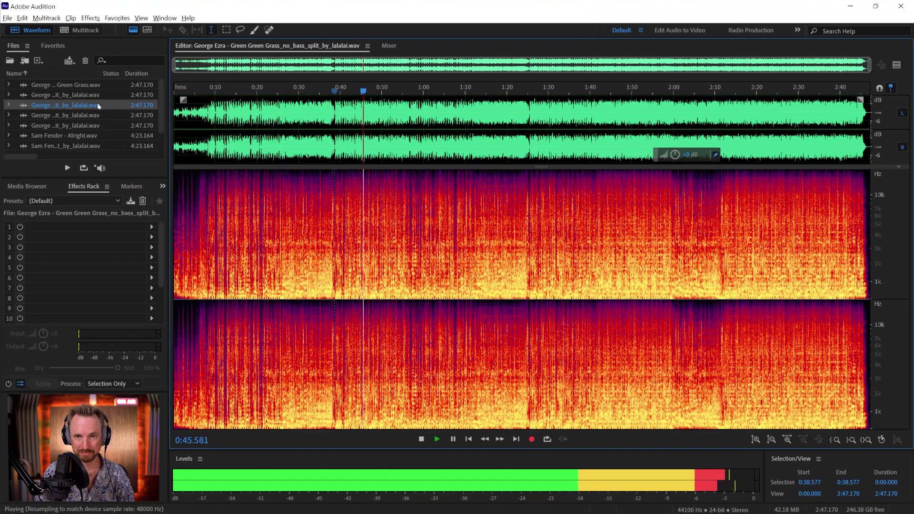
pyautogui.press('space')
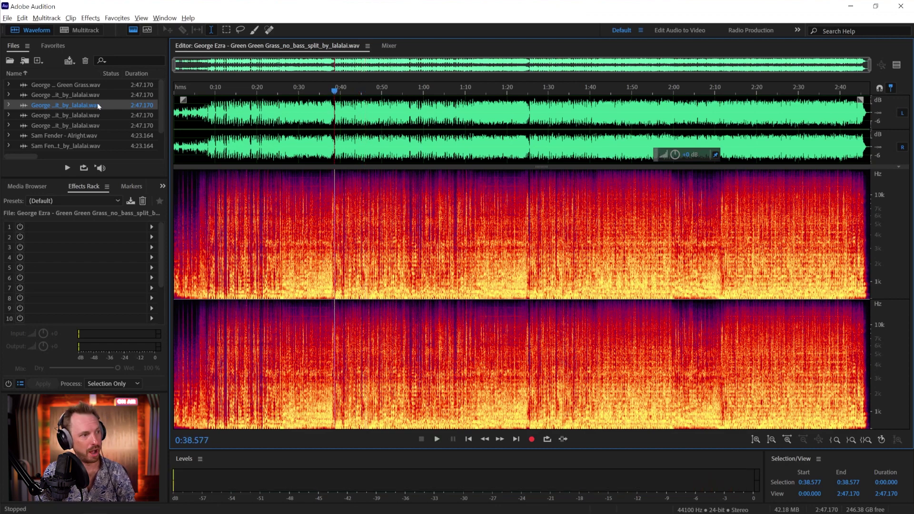
pyautogui.scroll(-1, 98, 106)
# Step: Play the original Sam Fender - Alright.wav from the beginning
pyautogui.click(91, 109)
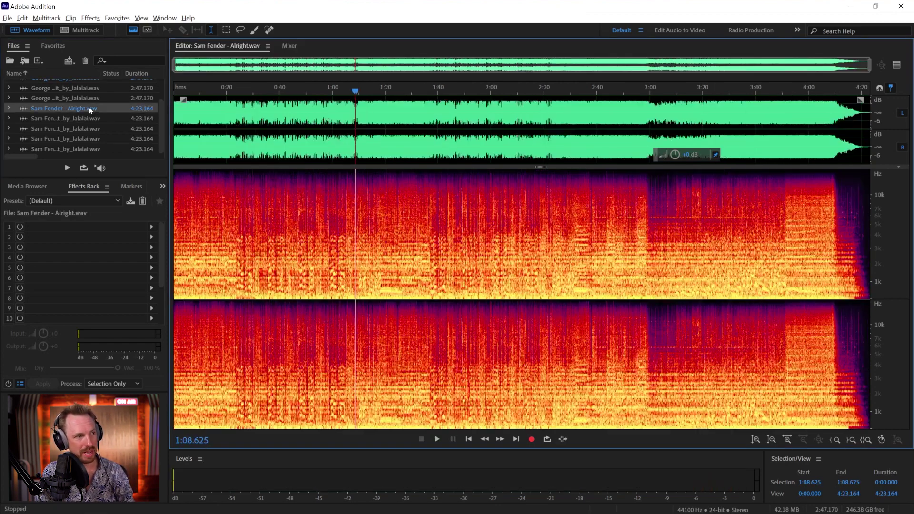
pyautogui.press('Home')
pyautogui.press('space')
pyautogui.press('space')
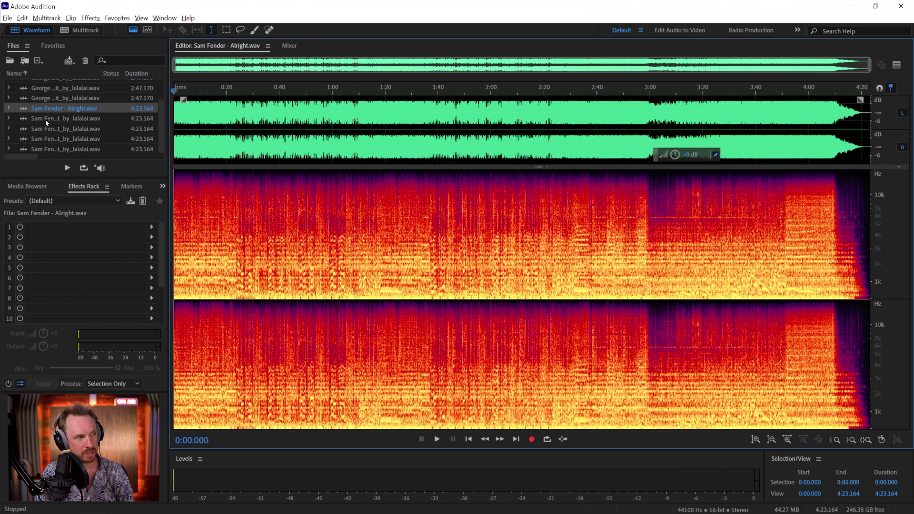
pyautogui.press('space')
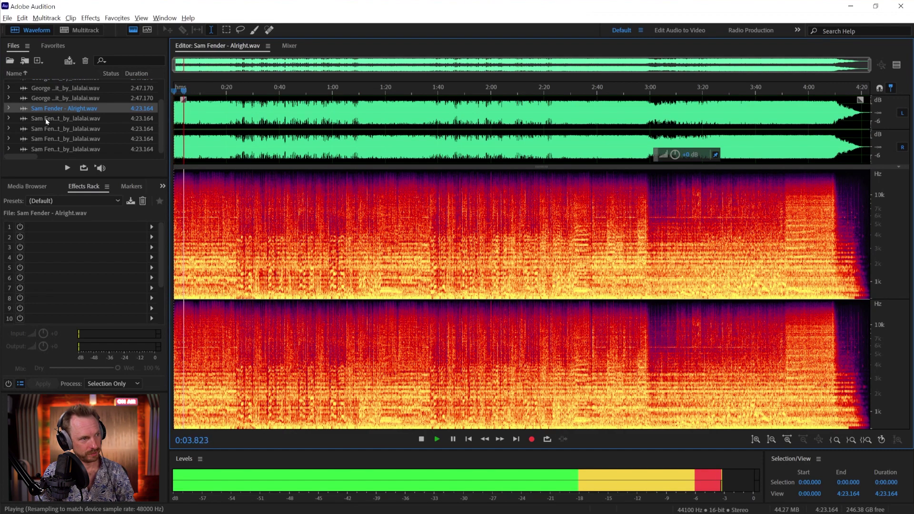
# Step: Play the Alright drum-only split, then the no-drum split
pyautogui.click(44, 118)
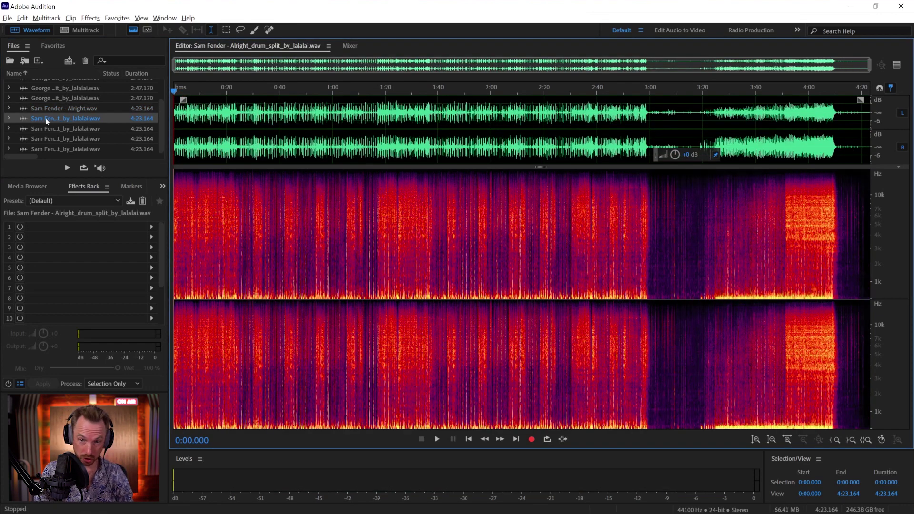
pyautogui.press('space')
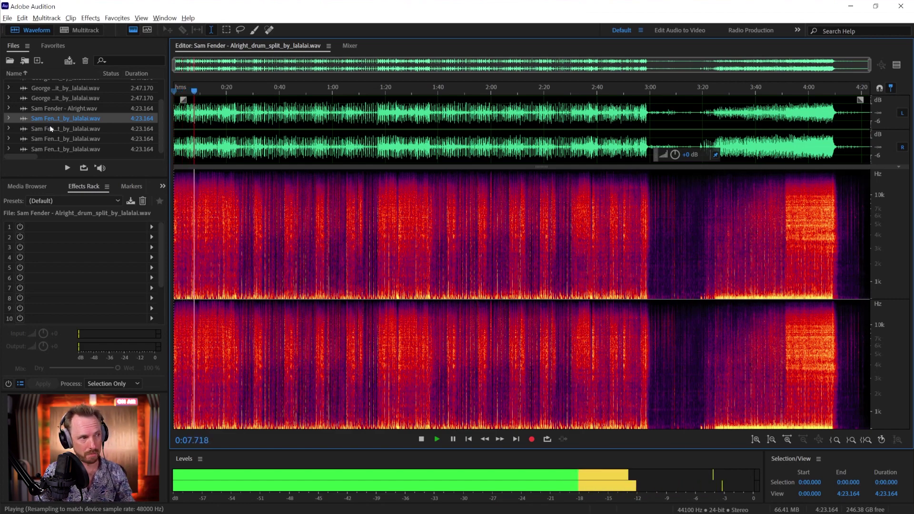
pyautogui.doubleClick(51, 128)
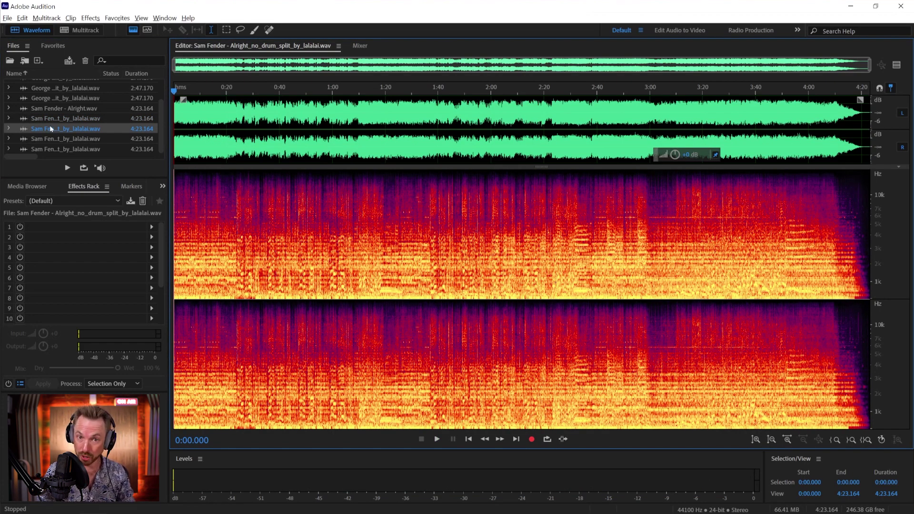
pyautogui.press('space')
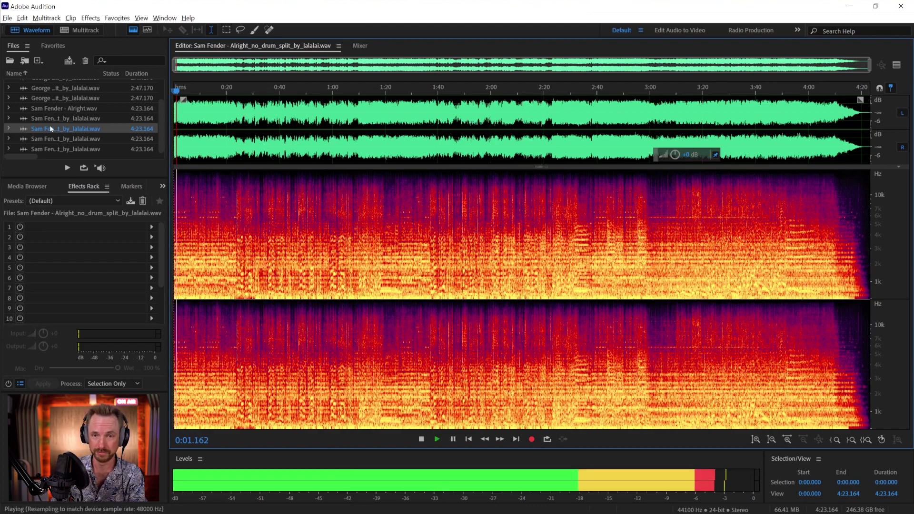